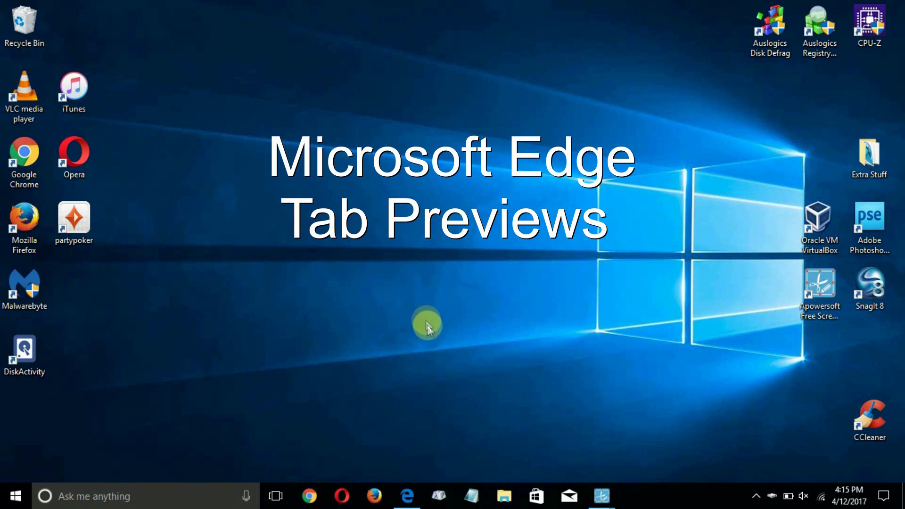
Restore the Edge window on Google and preview its Facebook, Starbucks Wi-Fi and New tab tabs.
left_click(412, 502)
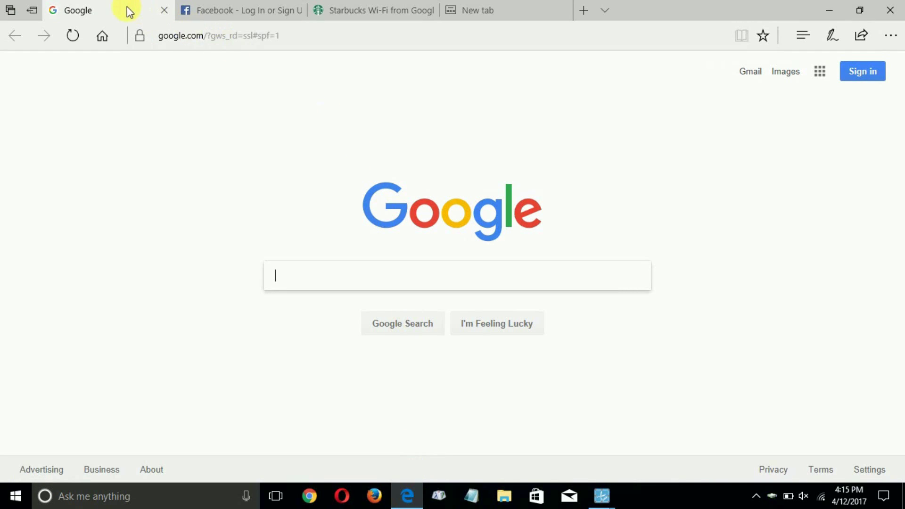
mouse_move(233, 10)
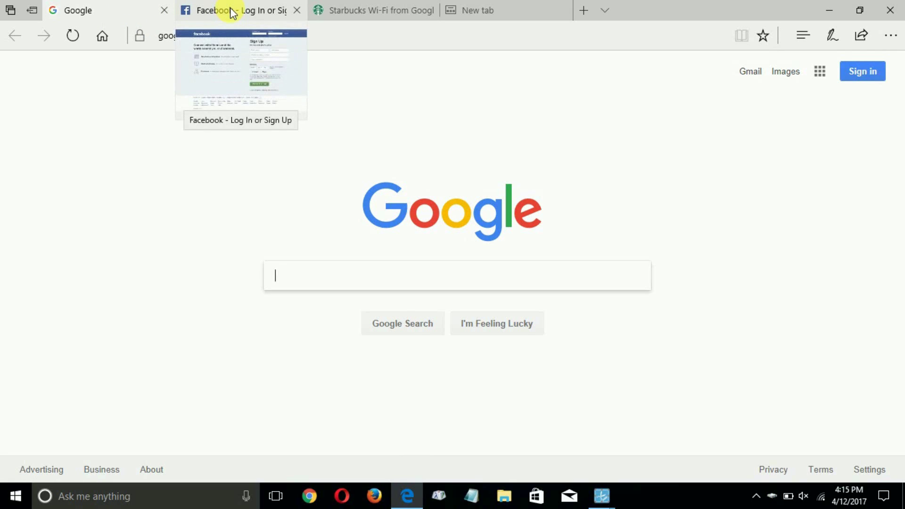
mouse_move(349, 11)
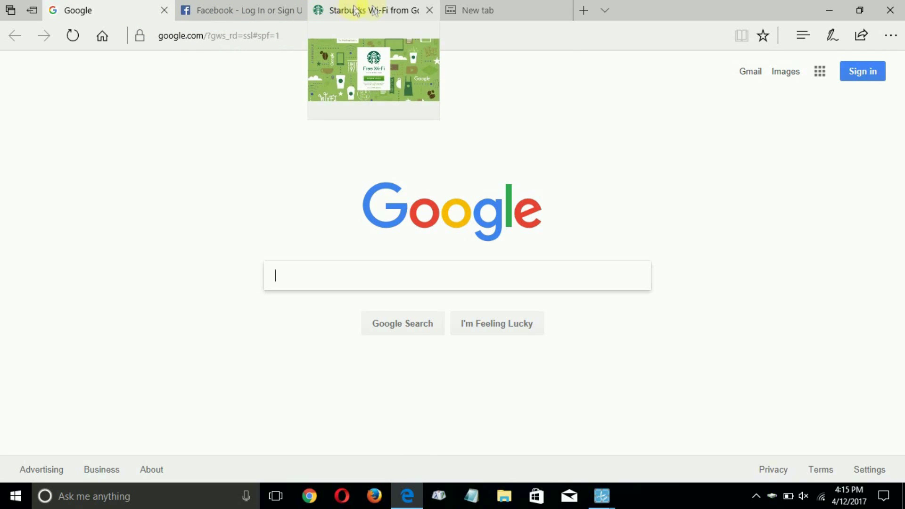
mouse_move(464, 14)
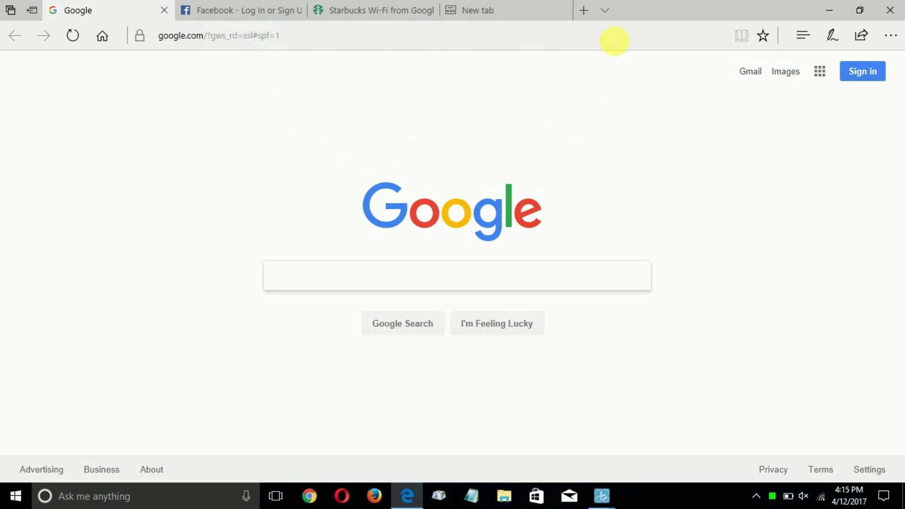
Show tab thumbnails, switch to Facebook then the new tab page, hide thumbnails, and open Start.
left_click(606, 10)
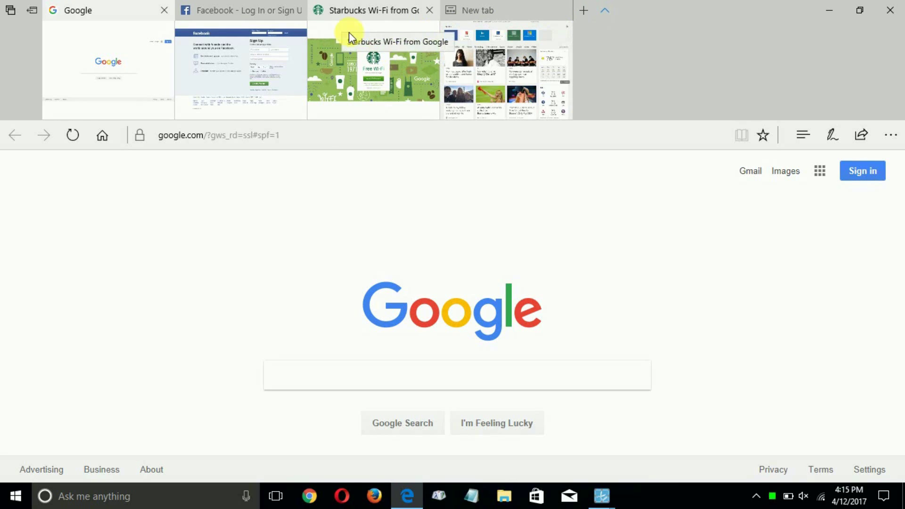
left_click(269, 61)
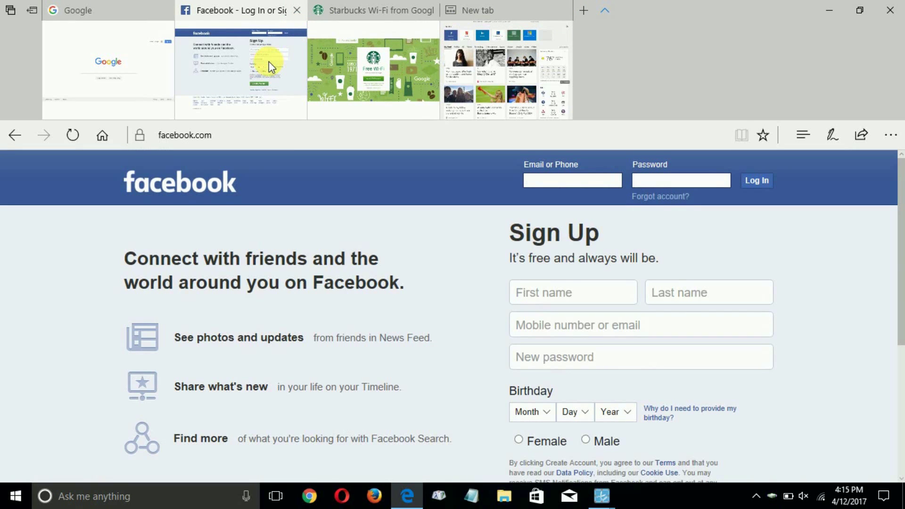
left_click(504, 40)
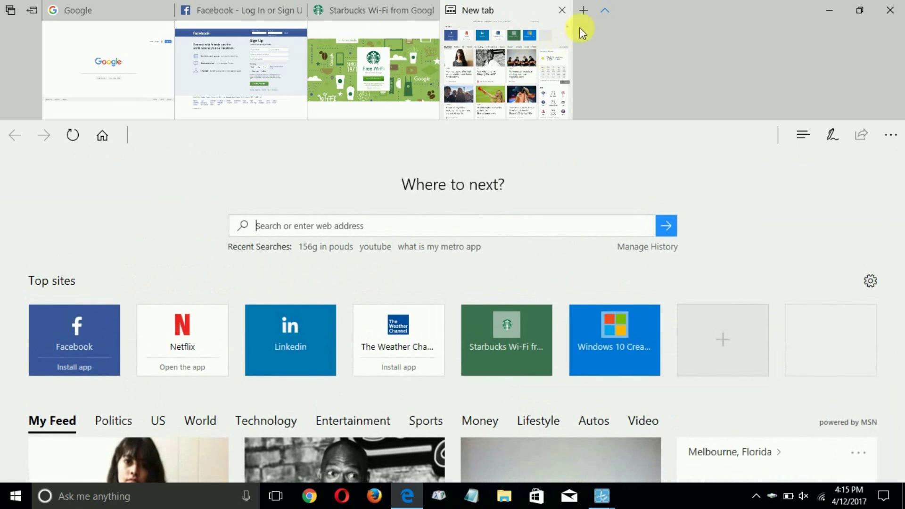
left_click(608, 12)
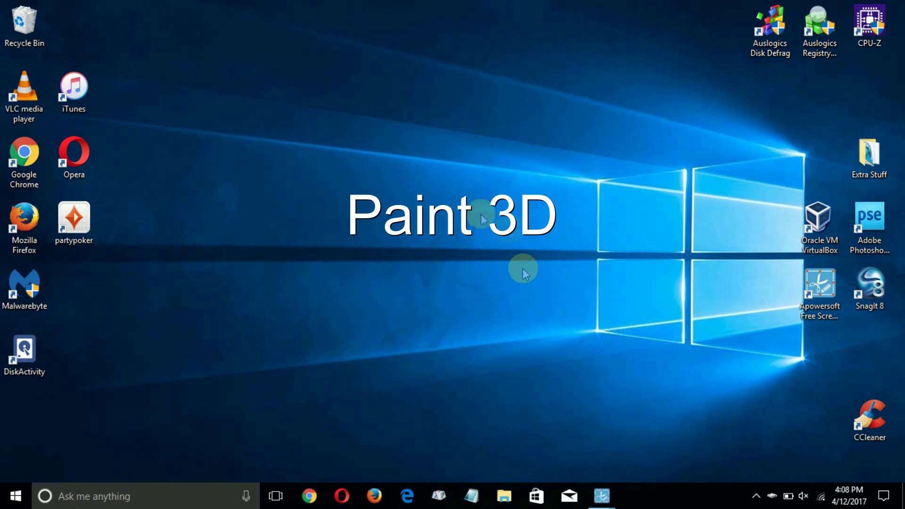
left_click(9, 505)
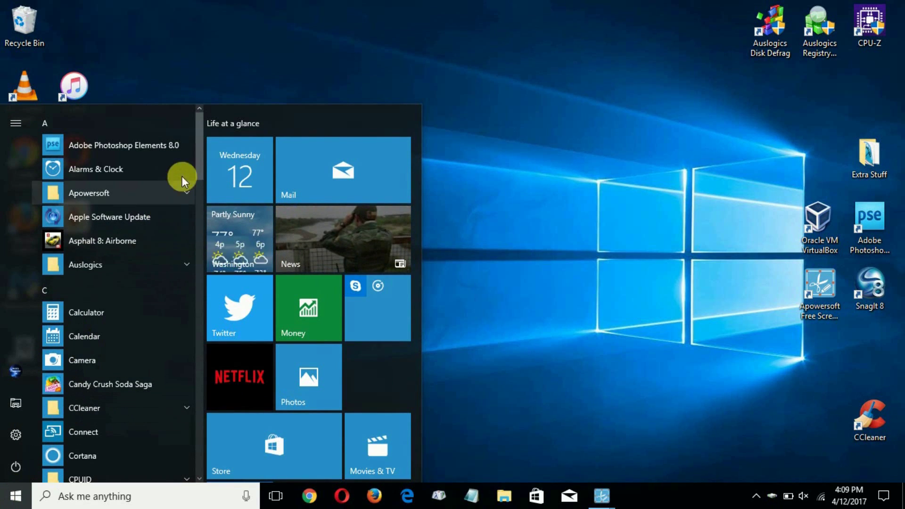
Scroll the Start menu app list down to P and launch Paint 3D.
left_click_drag(199, 151, 222, 324)
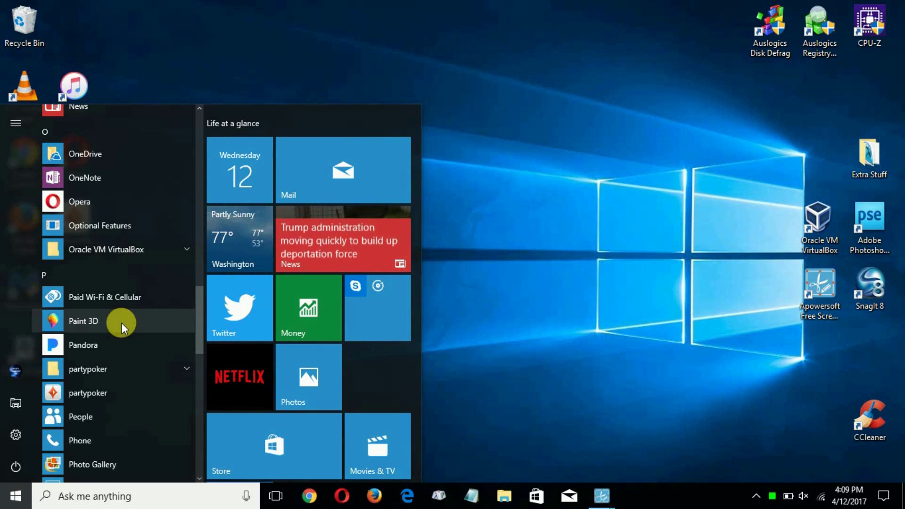
left_click(122, 323)
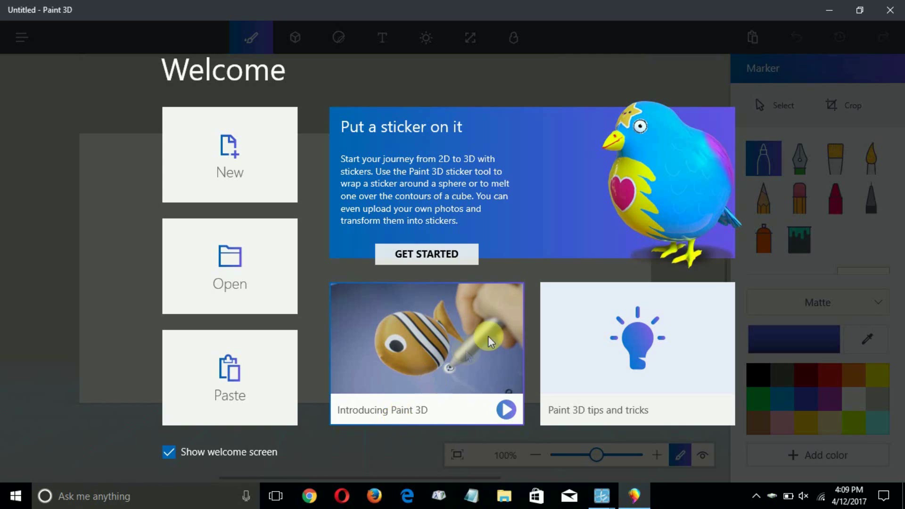
Create a new canvas, draw a blue 3D sphere, and rotate it to a new angle.
left_click(253, 150)
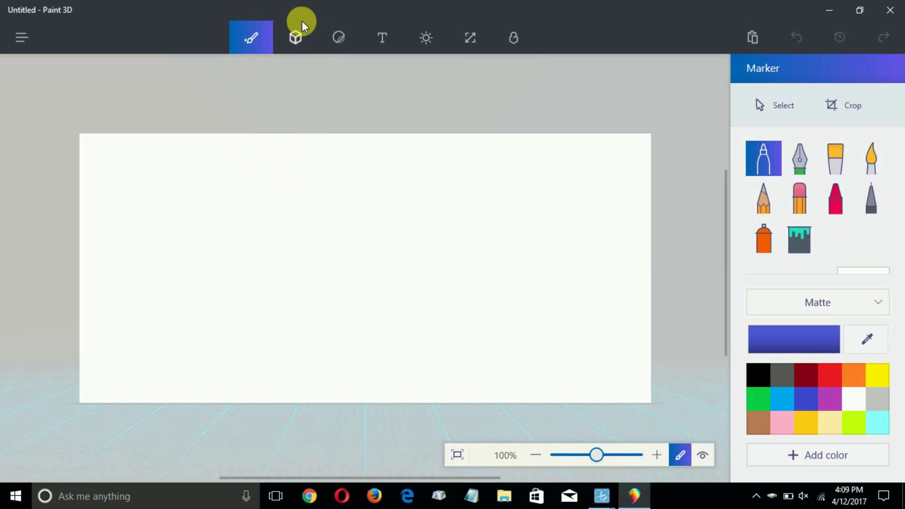
left_click(296, 37)
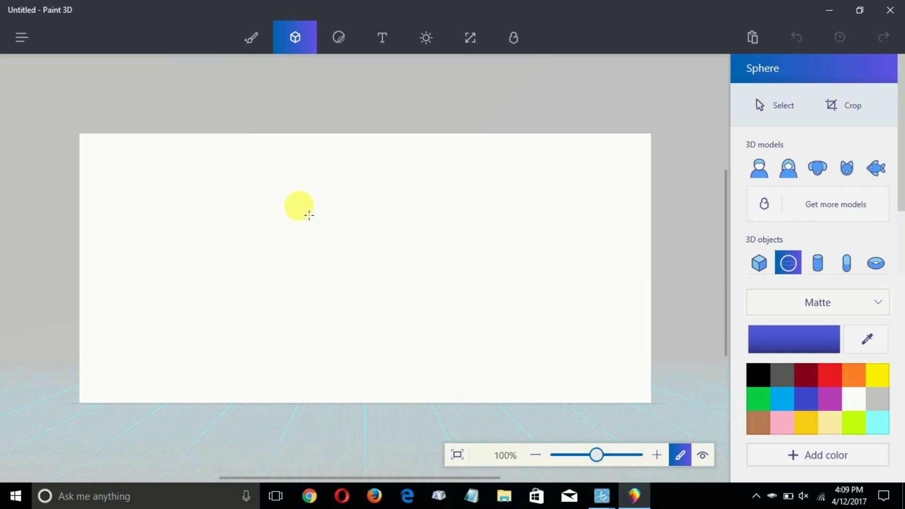
mouse_move(268, 162)
left_mouse_down()
mouse_move(276, 284)
mouse_move(406, 323)
mouse_move(493, 317)
mouse_move(491, 353)
left_mouse_up()
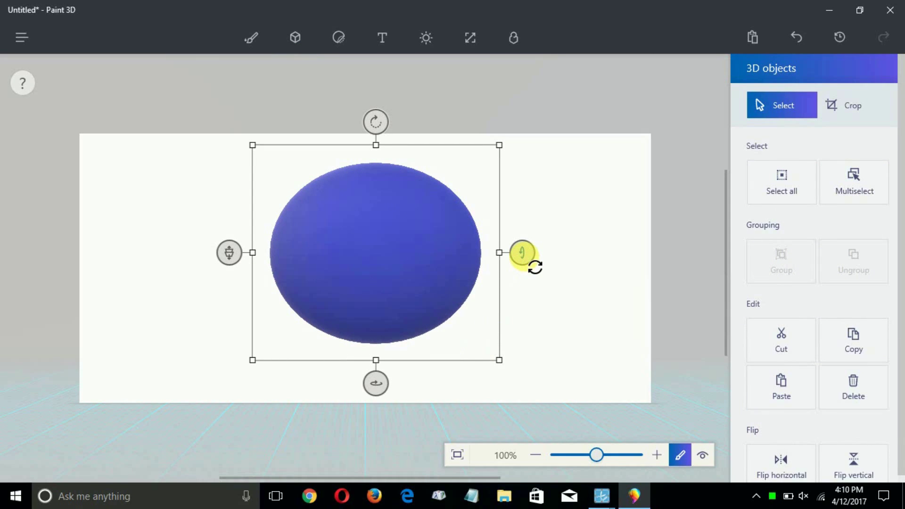
left_click_drag(521, 253, 522, 253)
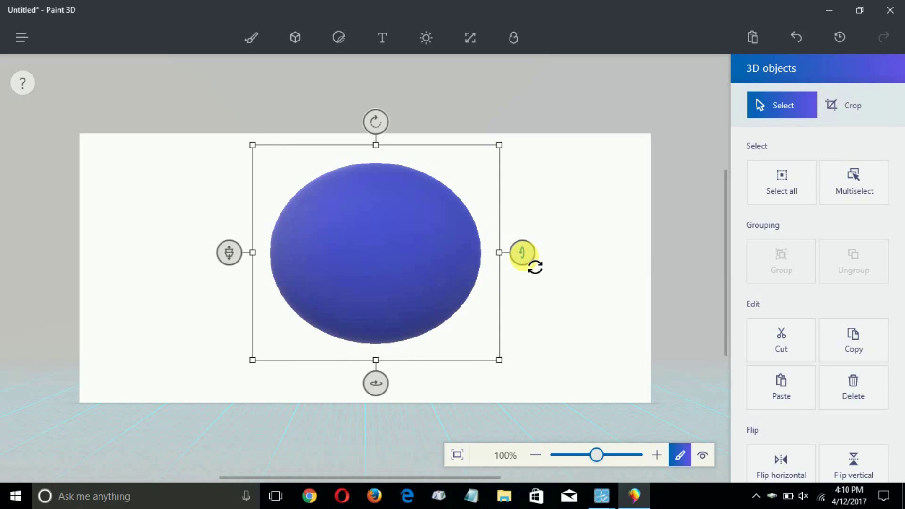
left_click_drag(376, 115, 363, 107)
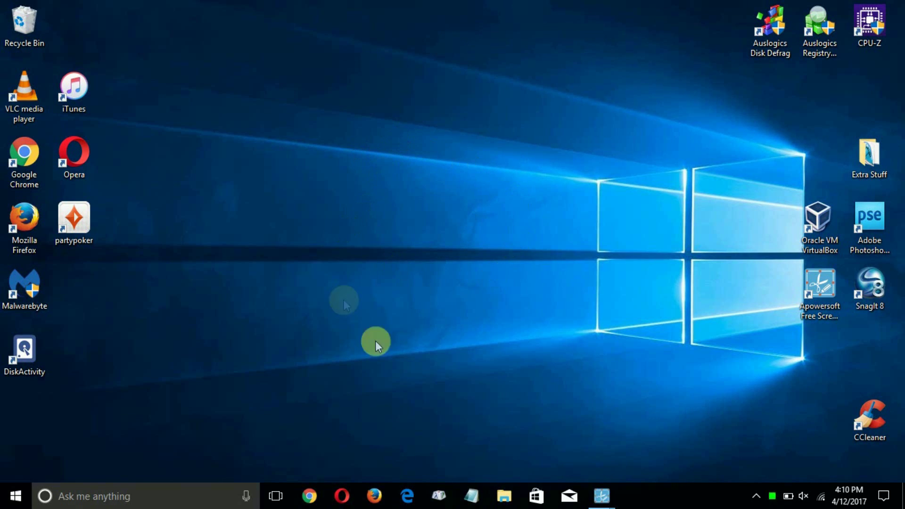
left_click(884, 495)
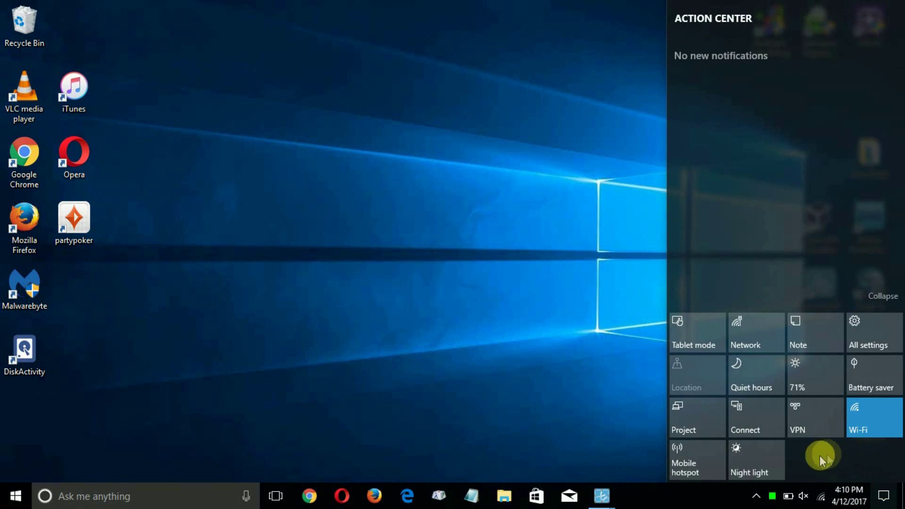
left_click(768, 468)
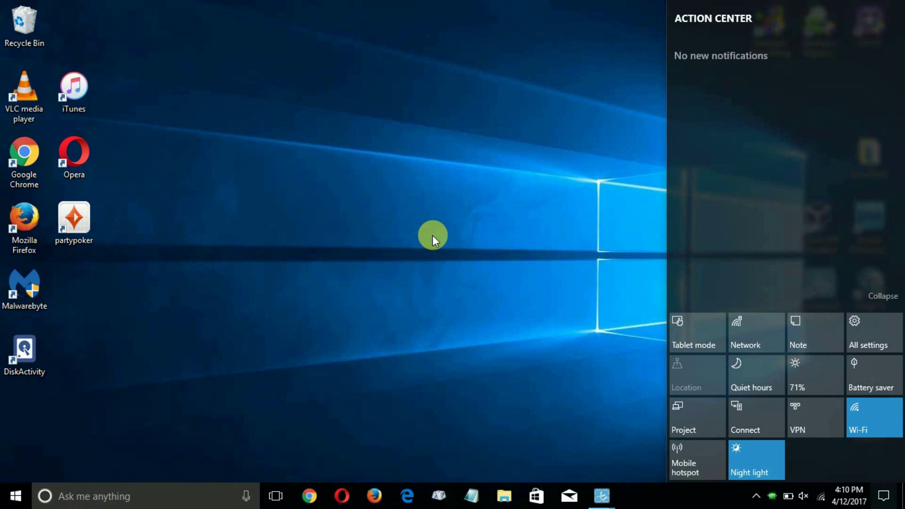
left_click(758, 458)
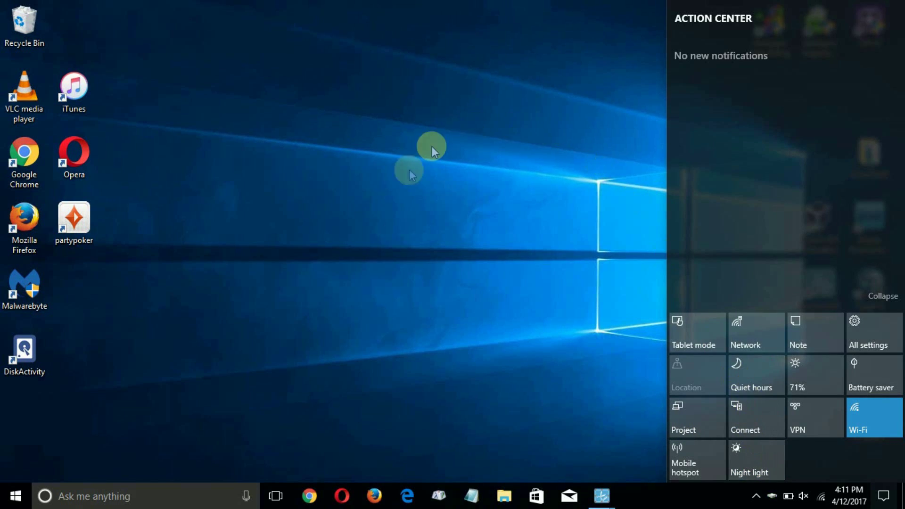
left_click(430, 272)
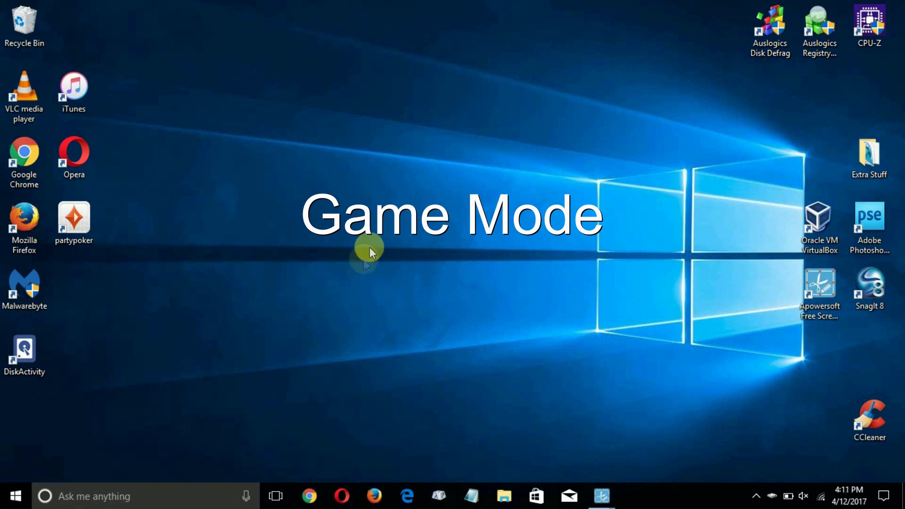
left_click(13, 502)
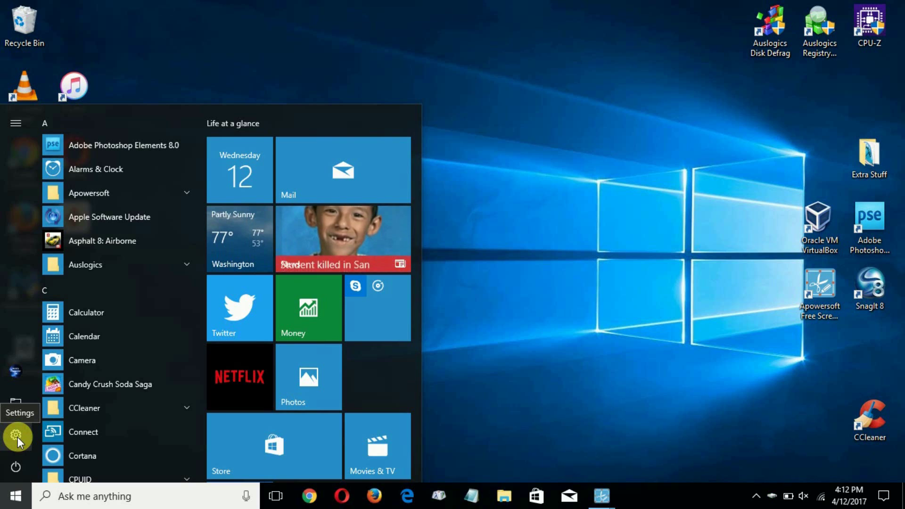
Open Settings from Start, maximize the window, and enter the Gaming category.
left_click(17, 435)
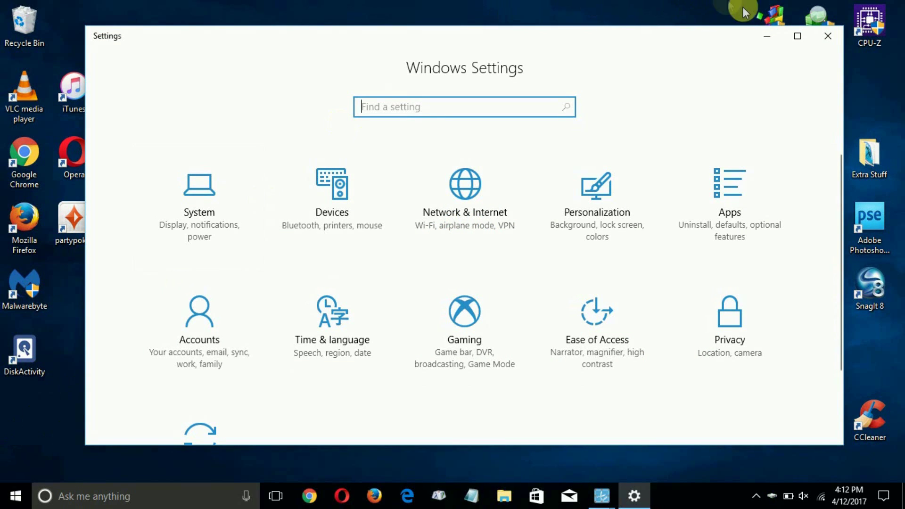
left_click(797, 37)
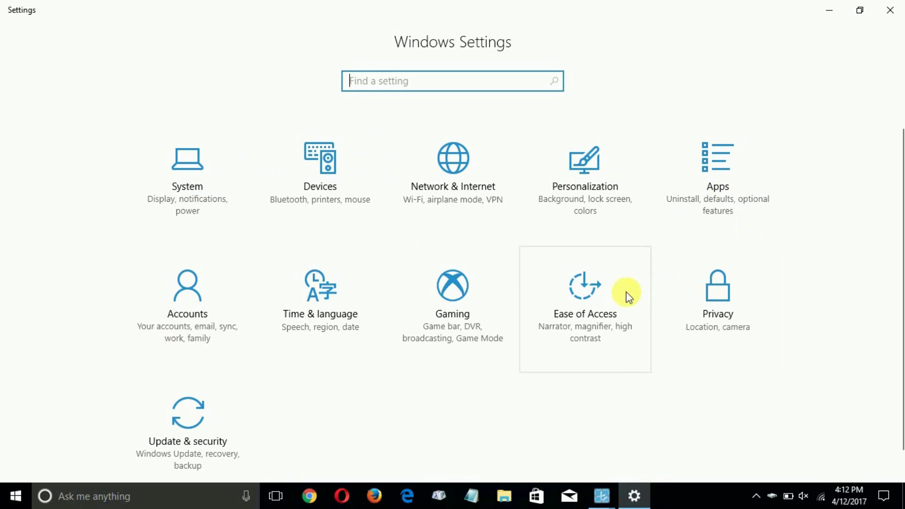
left_click(459, 295)
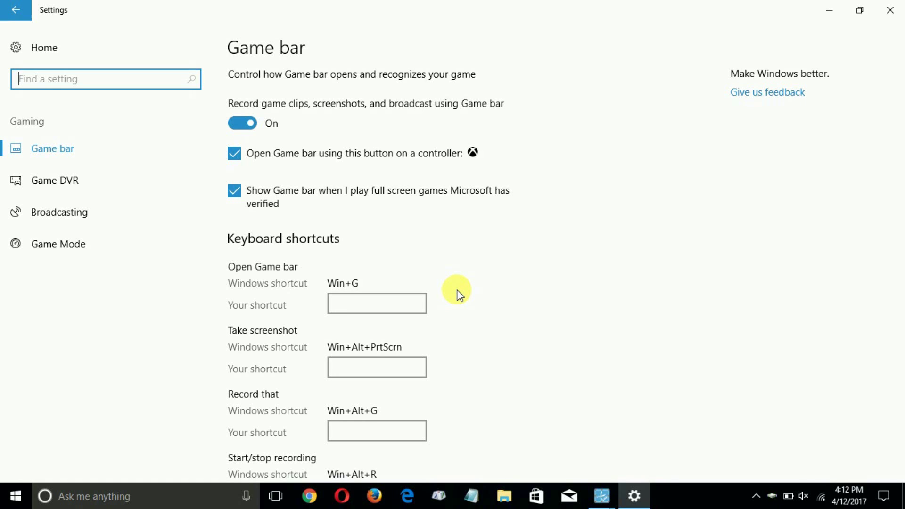
Look over the Game bar page, then view the Game DVR and Broadcasting settings.
scroll(457, 293, "down", 6)
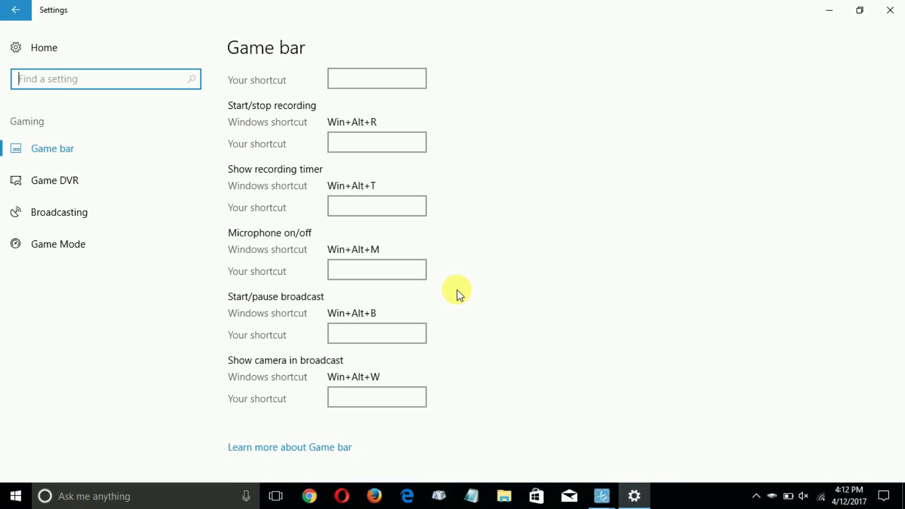
scroll(457, 292, "up", 6)
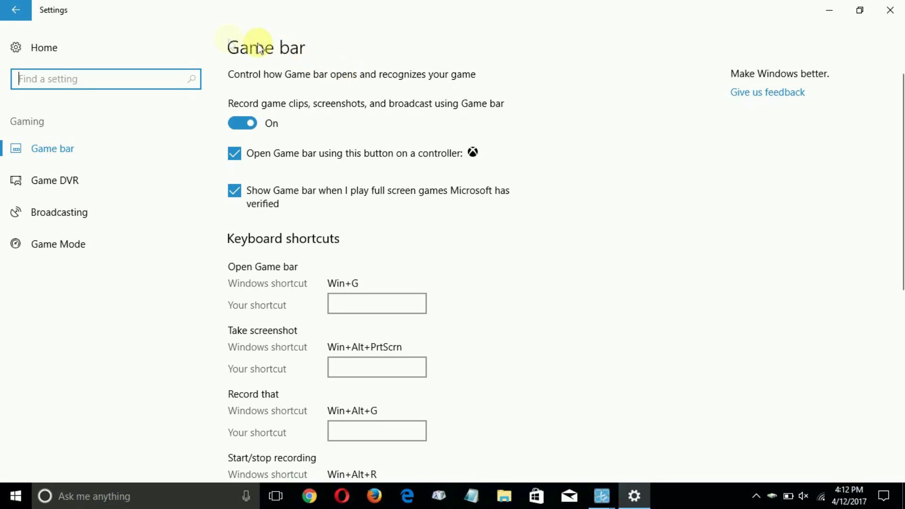
left_click(60, 183)
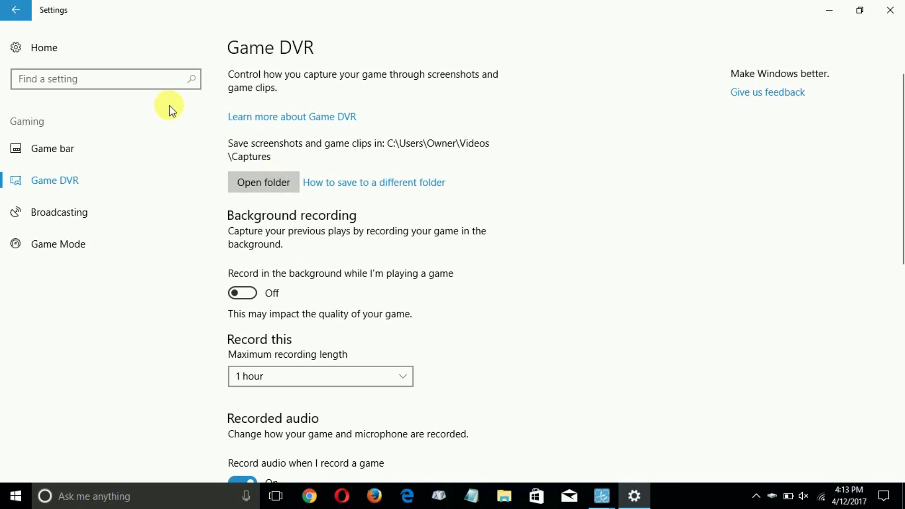
left_click(55, 215)
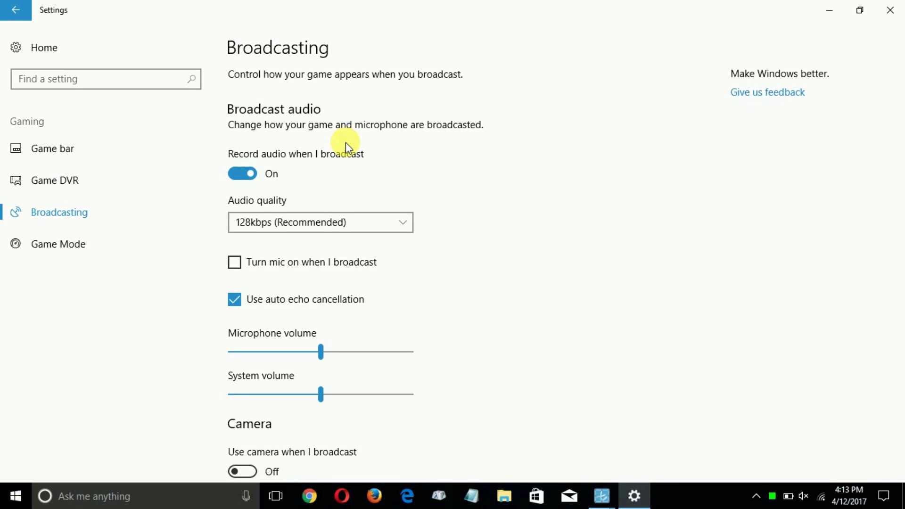
Look over the Broadcasting settings, then switch to the Game Mode page.
scroll(348, 146, "down", 3)
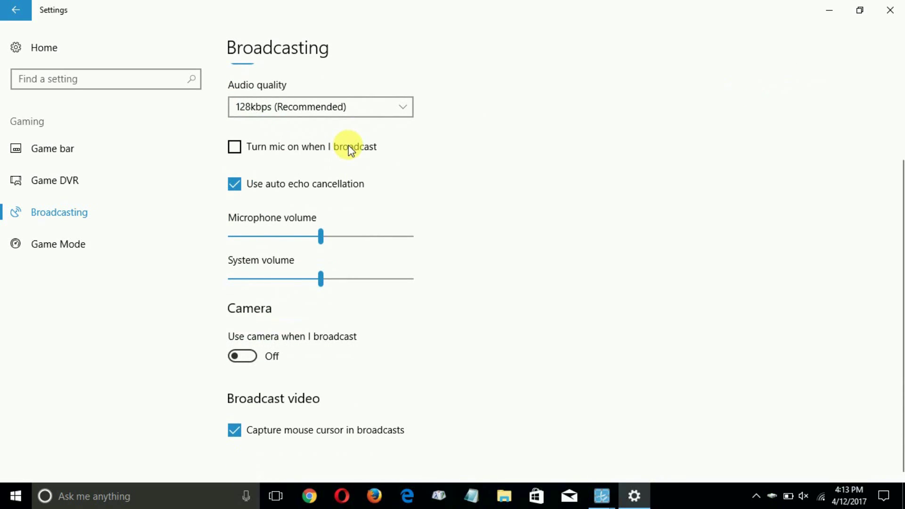
scroll(350, 151, "up", 3)
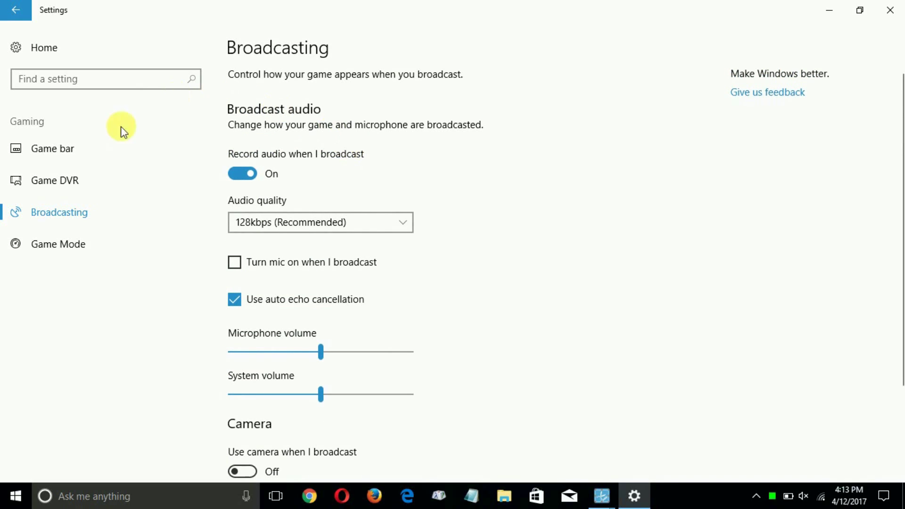
left_click(50, 245)
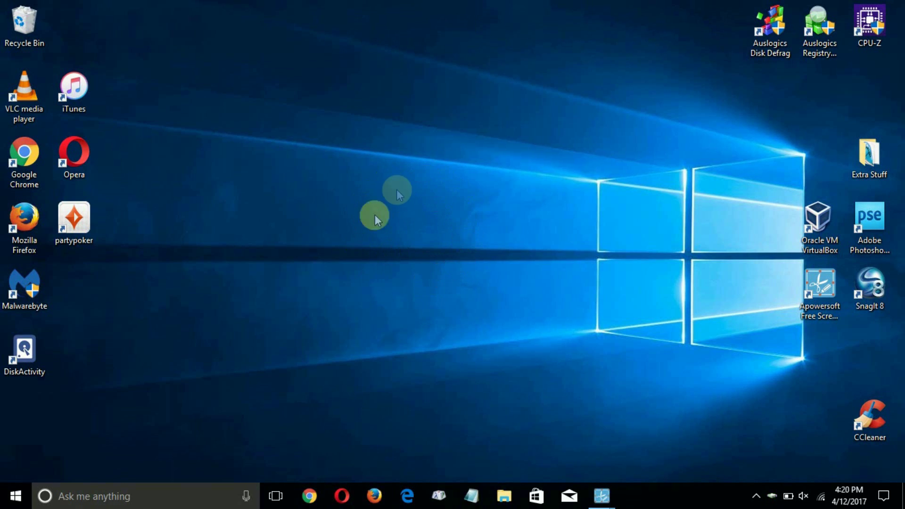
Reach Settings through Action Center's All settings, then go to Accounts > Sign-in options.
left_click(889, 503)
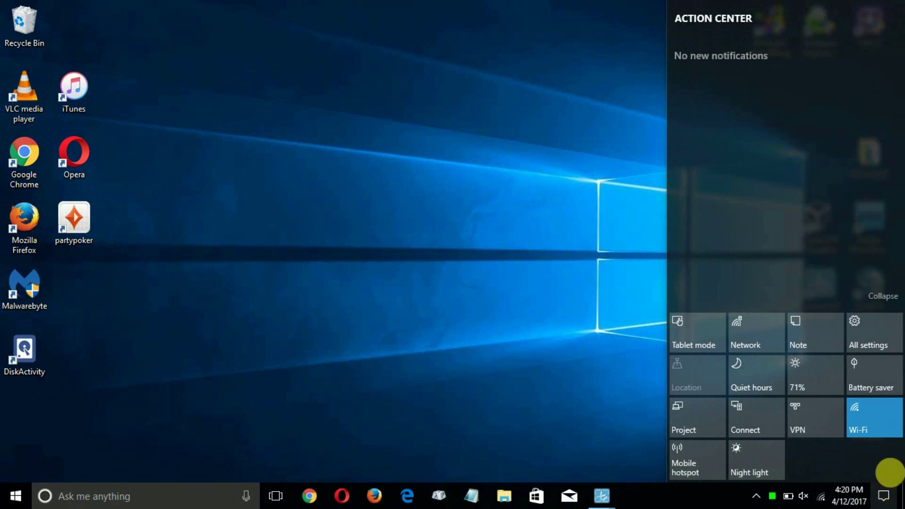
left_click(888, 346)
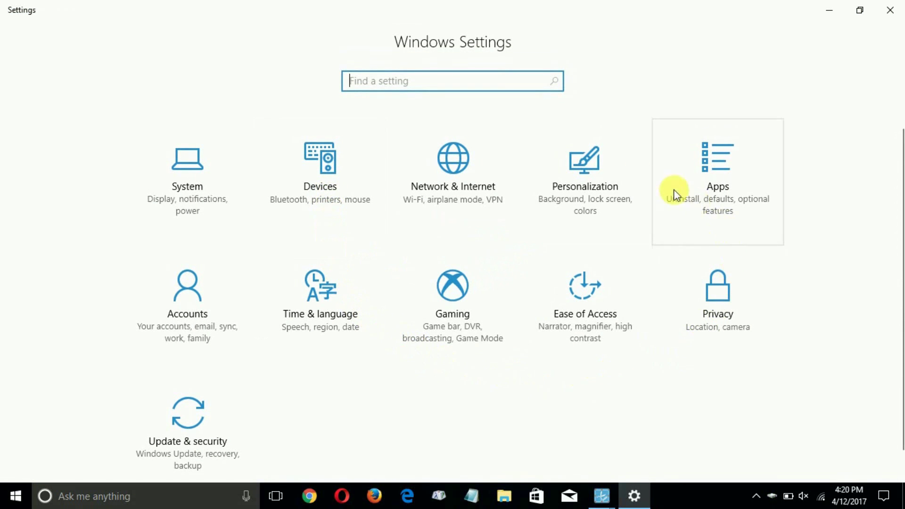
left_click(184, 324)
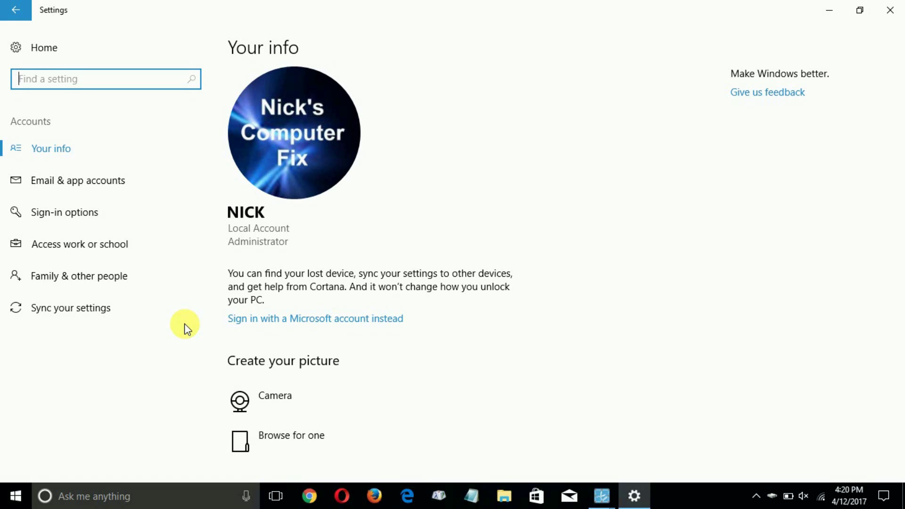
left_click(81, 218)
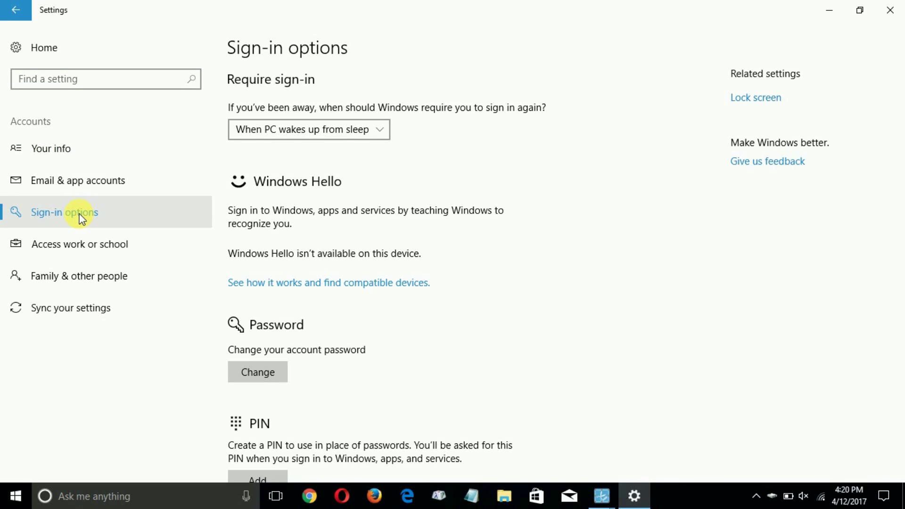
Scroll the Sign-in options page down to the Dynamic lock setting.
scroll(460, 285, "down", 5)
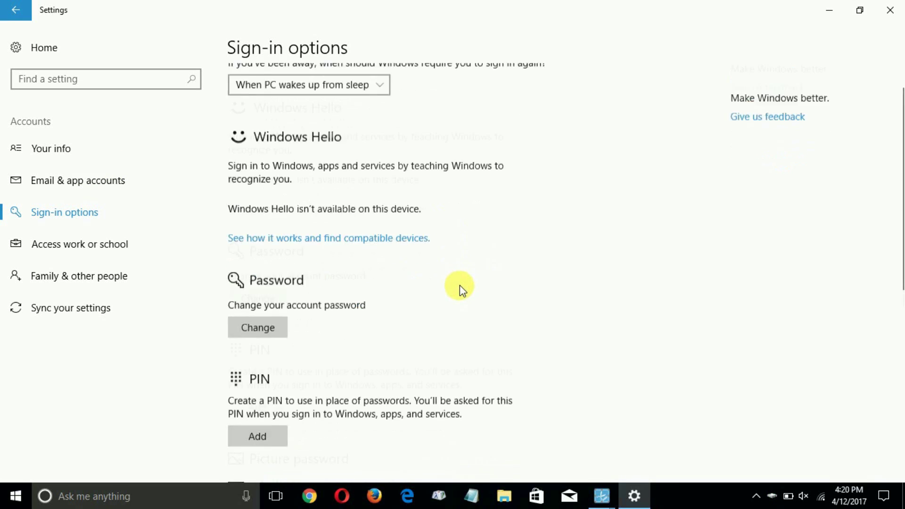
scroll(460, 284, "down", 3)
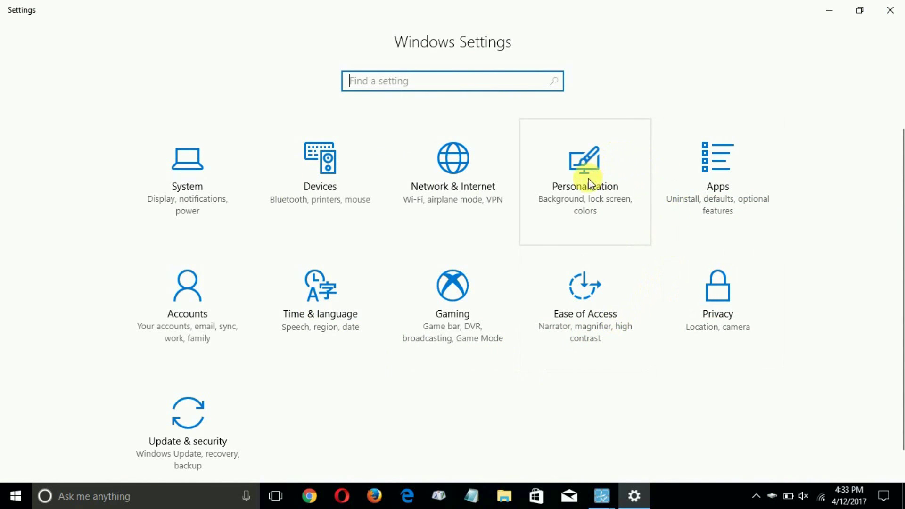
Go to Personalization > Themes and browse more themes in the Windows Store.
left_click(586, 203)
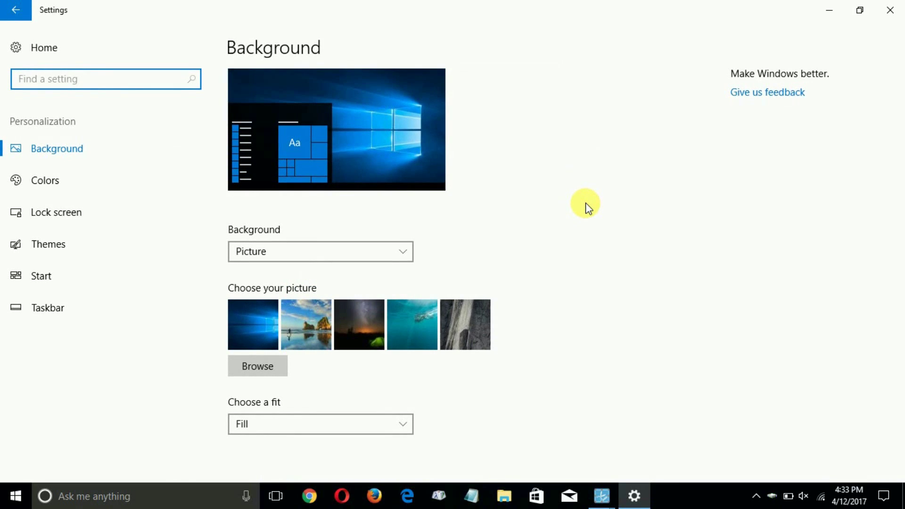
left_click(99, 244)
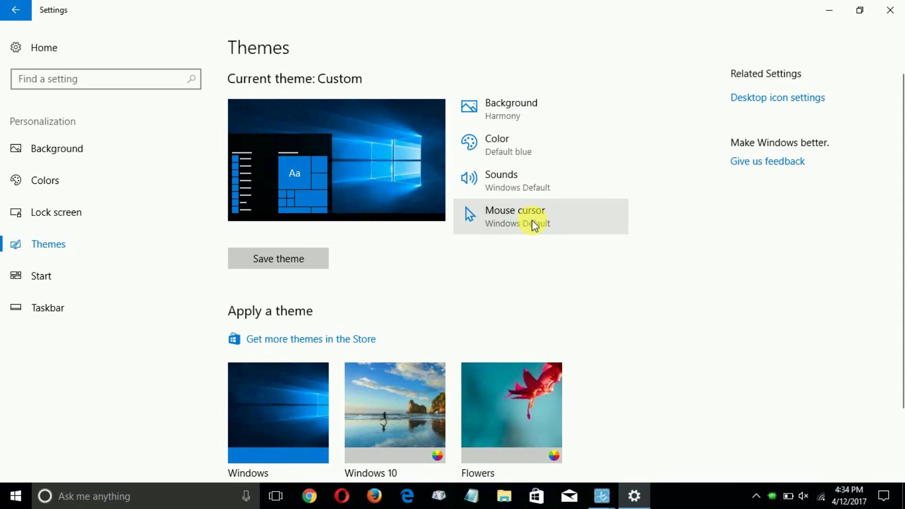
left_click(305, 340)
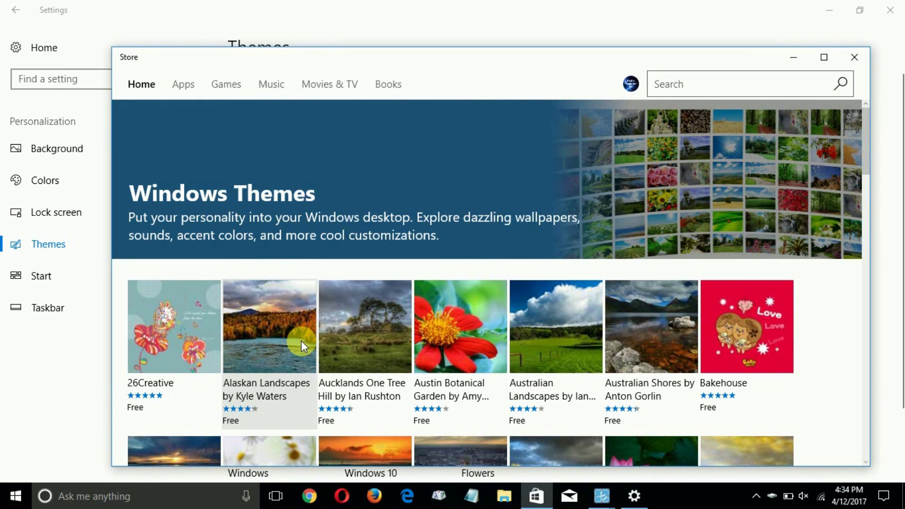
Maximize the Store window and scroll through the free Windows Themes collection.
left_click(825, 57)
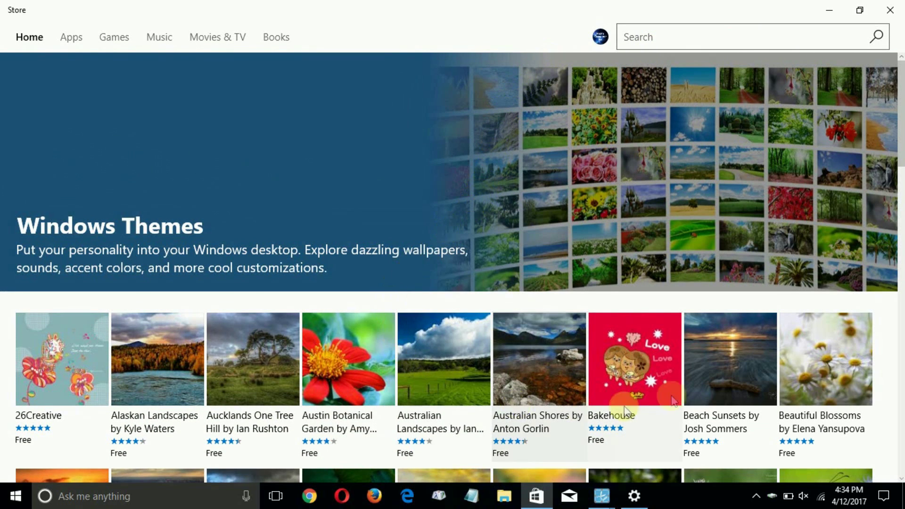
left_click_drag(901, 118, 884, 84)
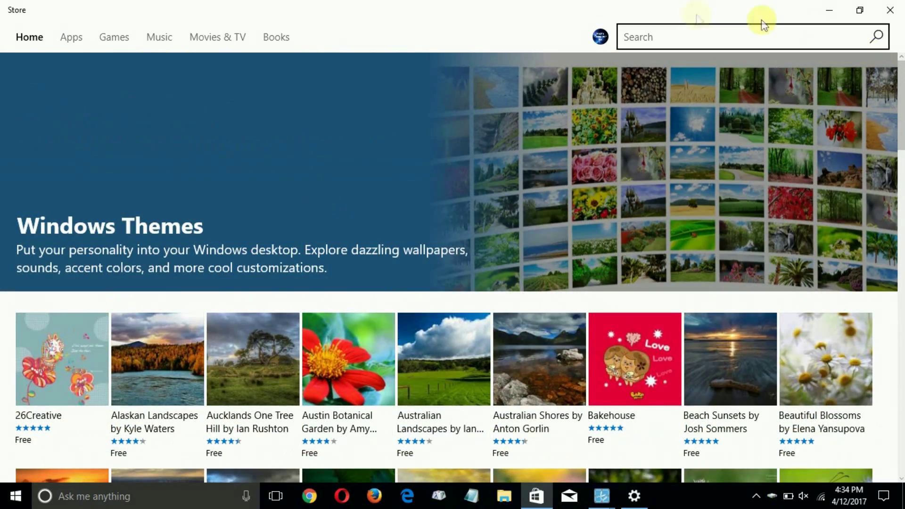
scroll(398, 278, "down", 8)
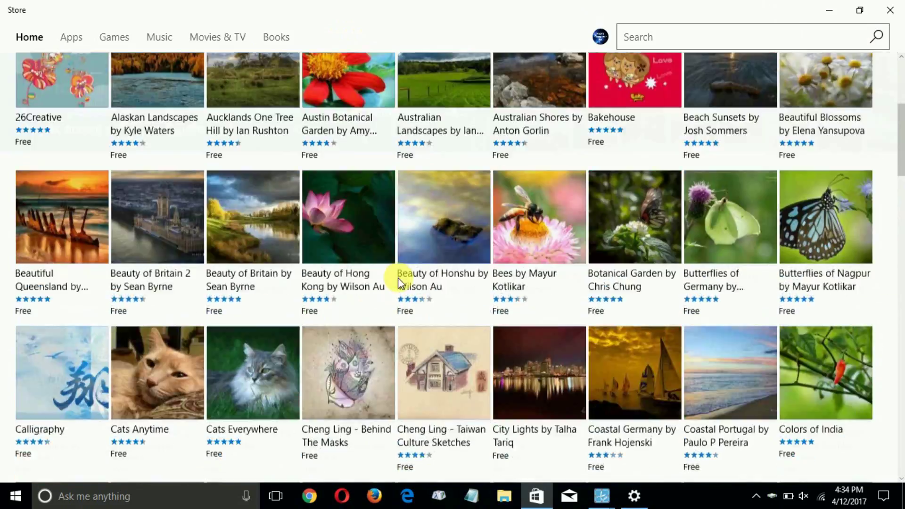
scroll(395, 240, "up", 8)
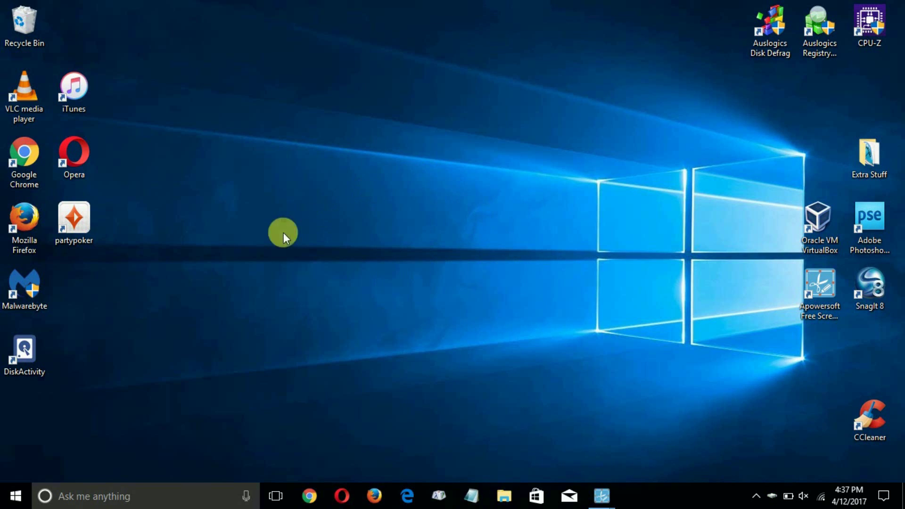
right_click(16, 493)
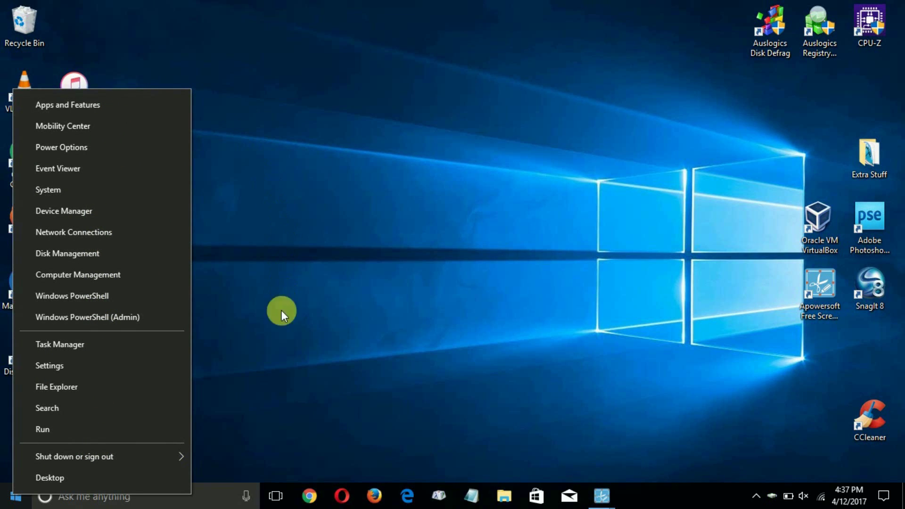
left_click(197, 496)
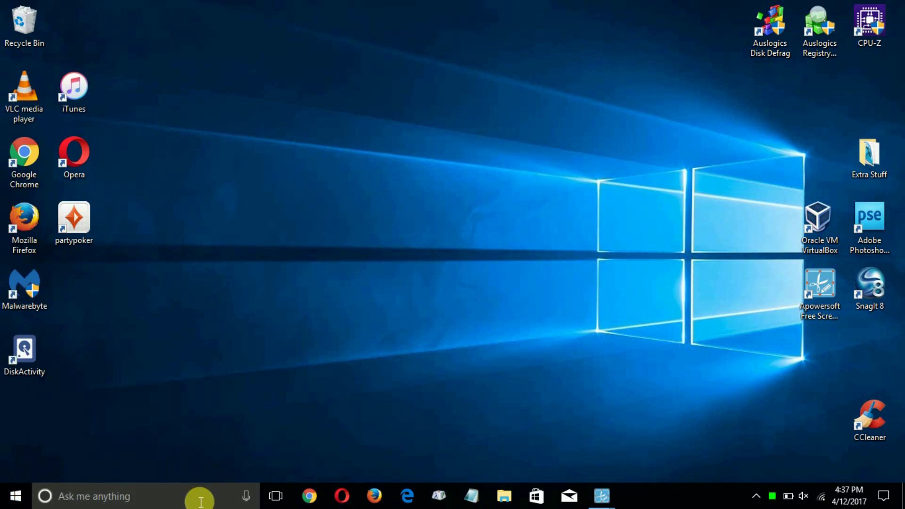
type("c")
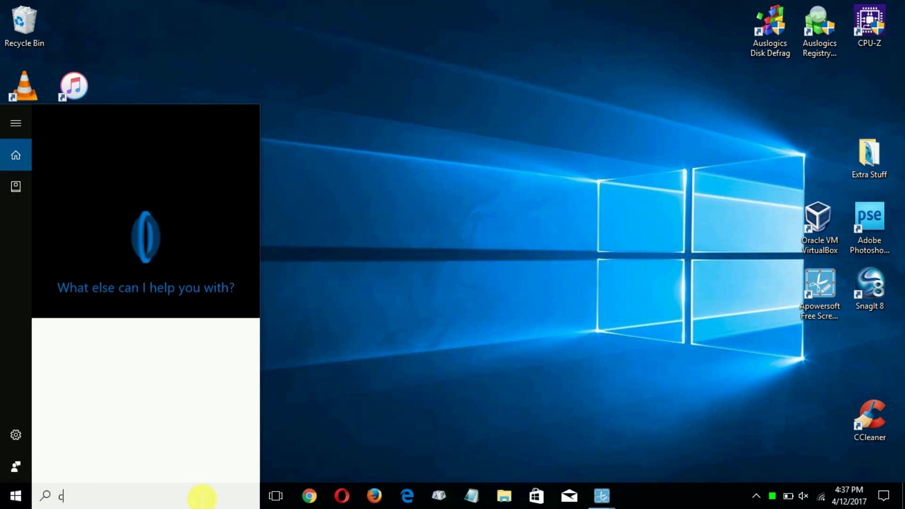
type("o")
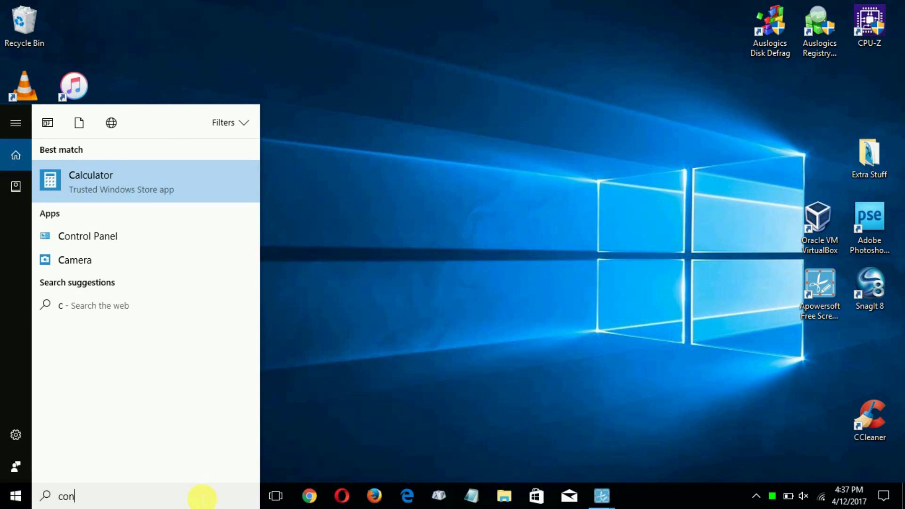
type("n")
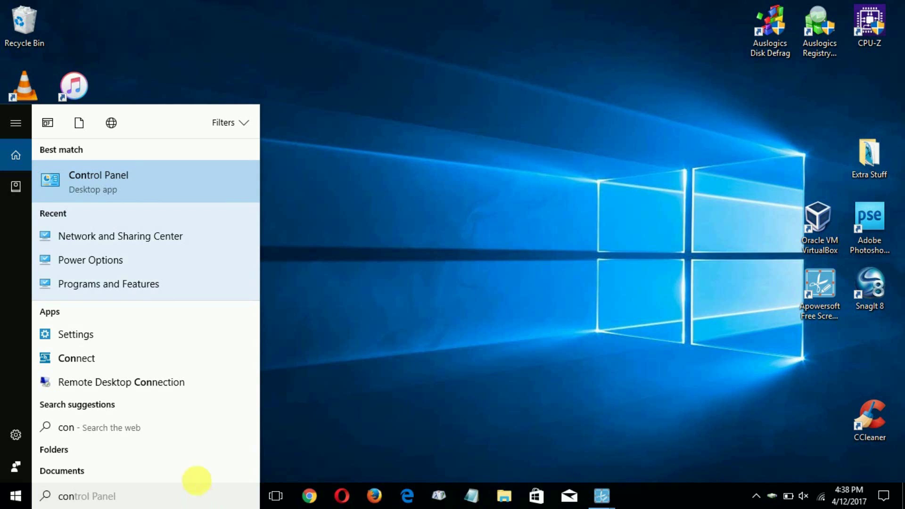
left_click(137, 194)
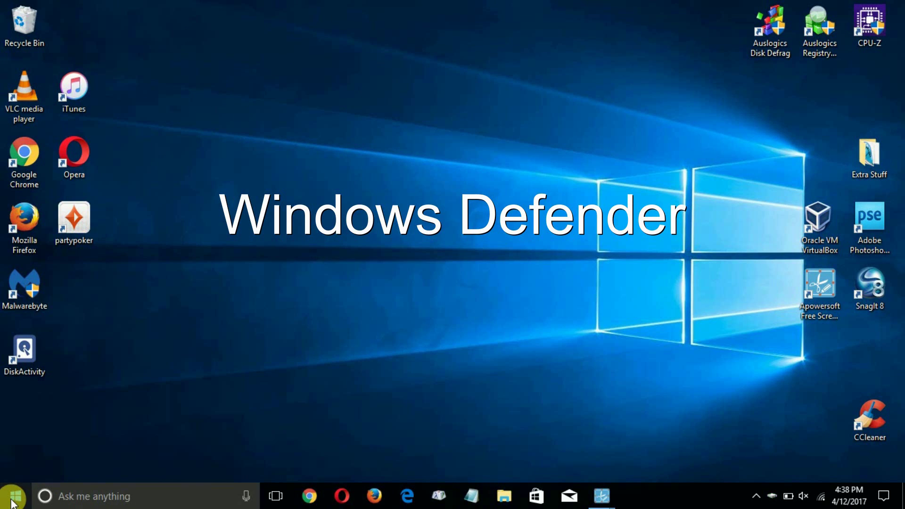
Launch Windows Defender Security Center from the W section of the Start menu app list.
left_click(13, 503)
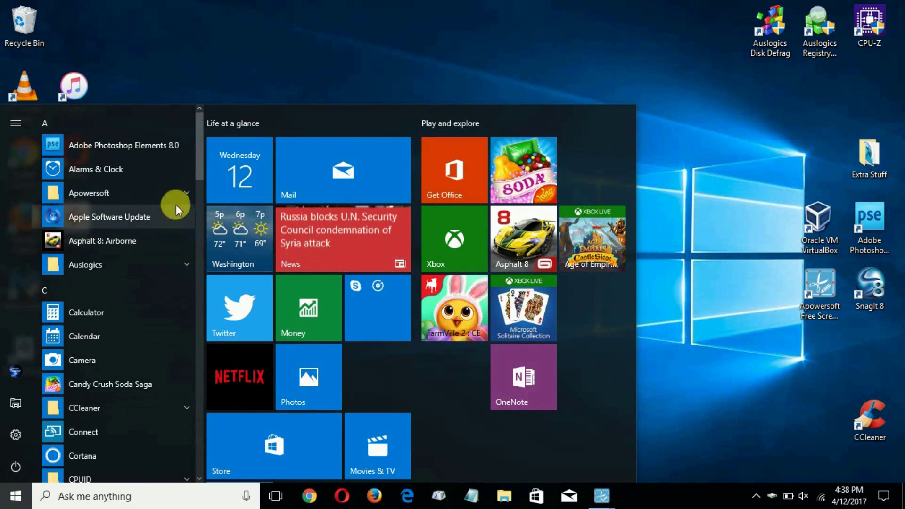
left_click_drag(202, 158, 205, 449)
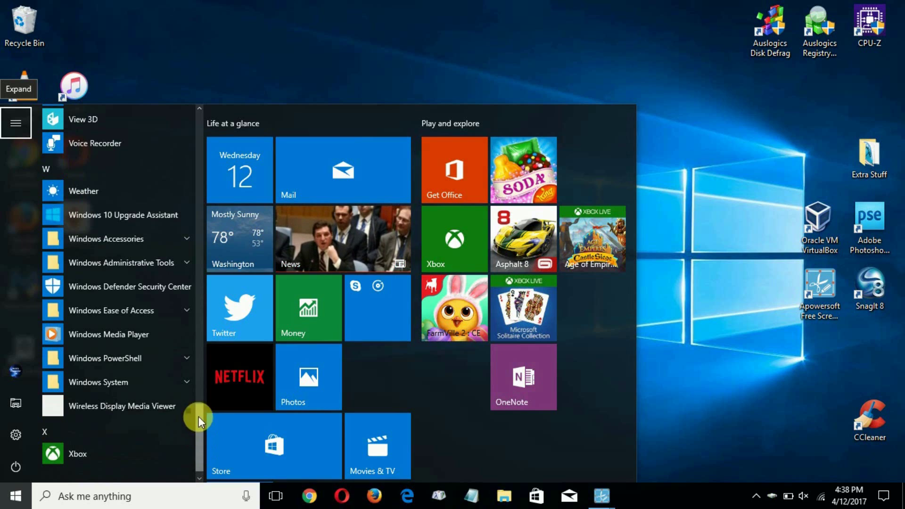
left_click(140, 290)
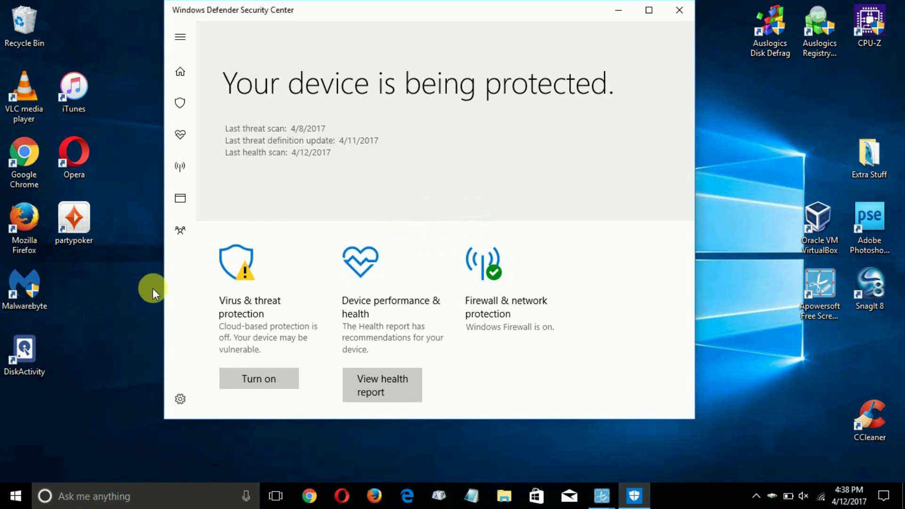
Maximize the Windows Defender Security Center window to full screen.
left_click(649, 10)
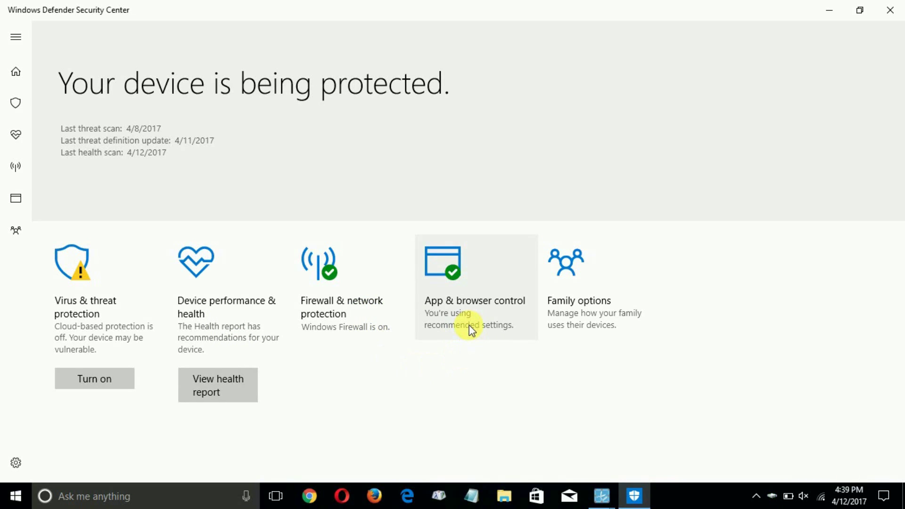
View the Family options parental controls page, then close Windows Defender Security Center.
left_click(591, 305)
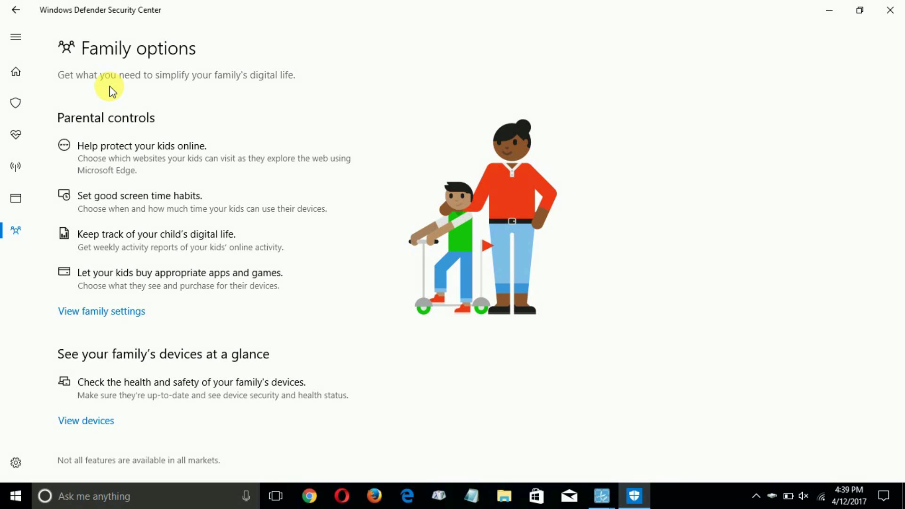
left_click(888, 13)
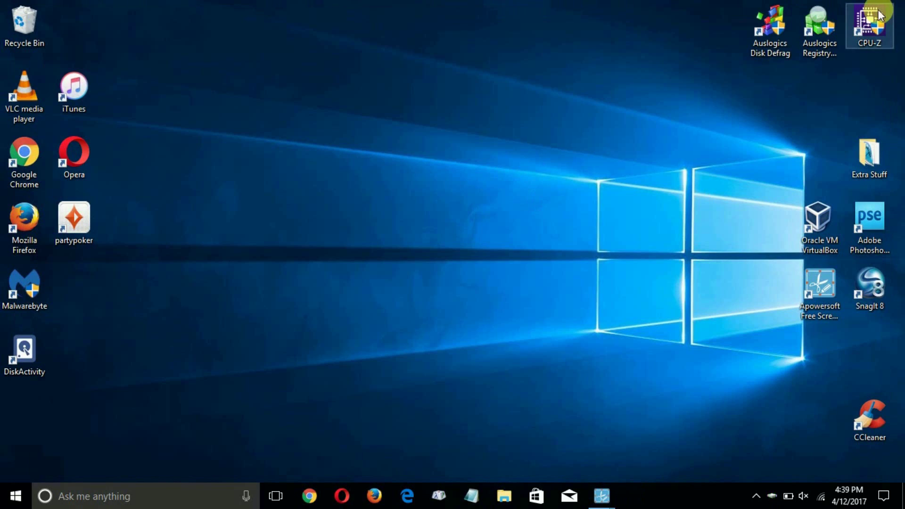